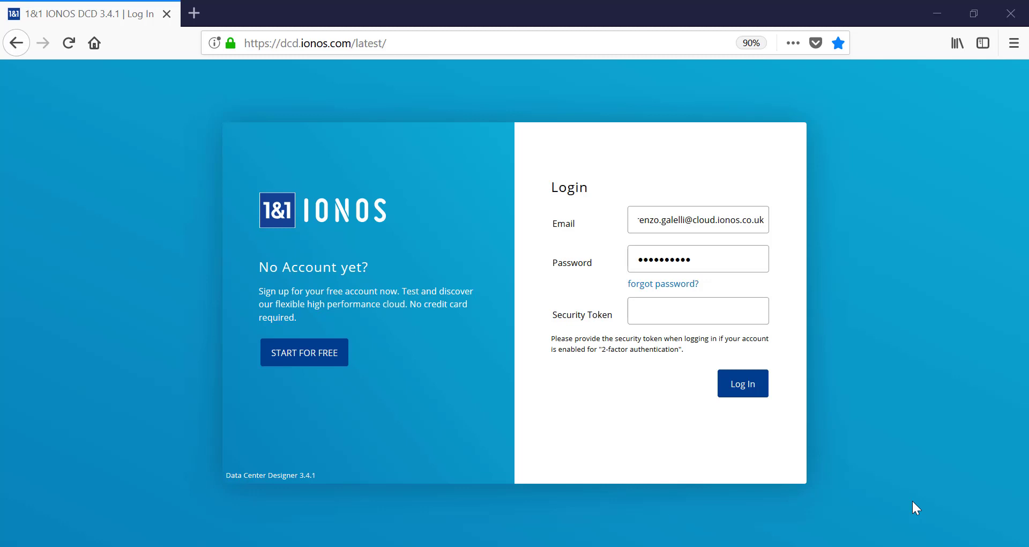
Step: Log in with the prefilled credentials and create a data center named Demo DC in the Germany / Frankfurt am Main region
{"action": "left_click", "coordinate": [746, 393]}
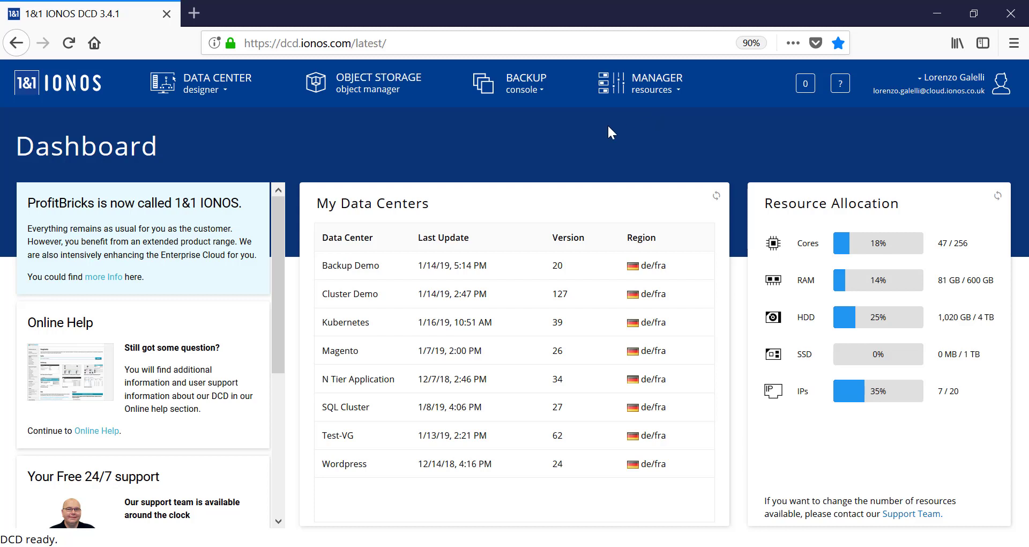
{"action": "left_click", "coordinate": [202, 90]}
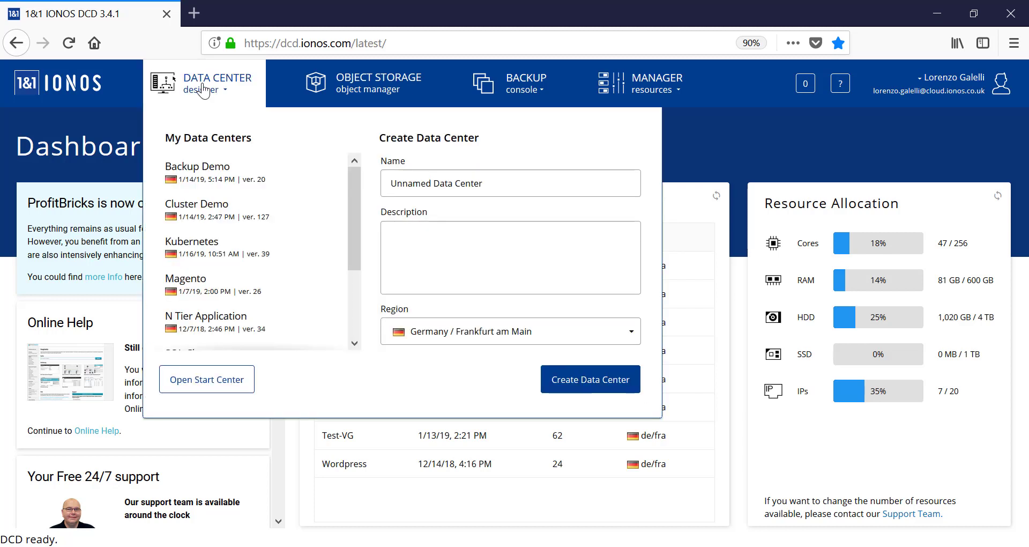
{"action": "left_click", "coordinate": [507, 183]}
{"action": "type", "text": "Demo DC"}
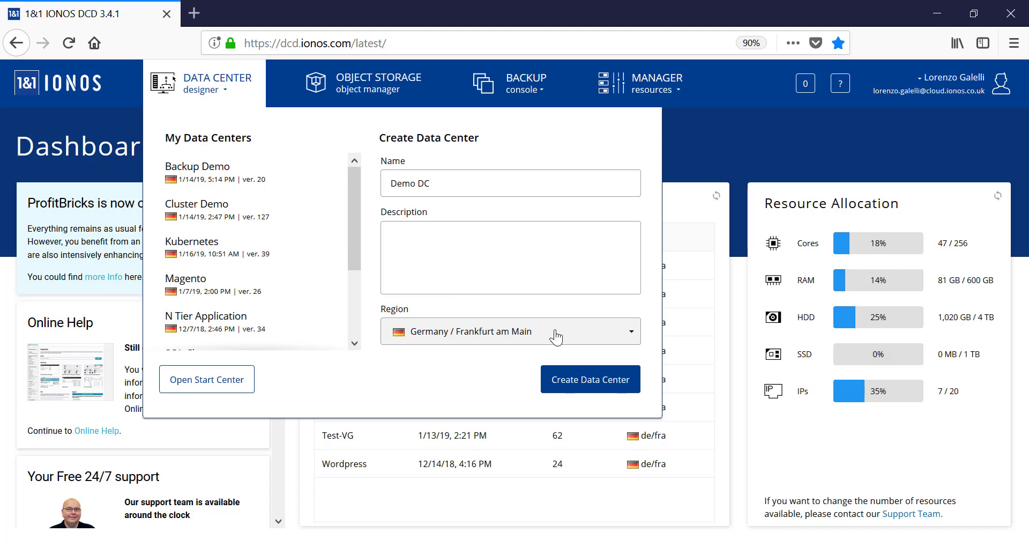
{"action": "left_click", "coordinate": [556, 336]}
{"action": "left_click", "coordinate": [476, 393]}
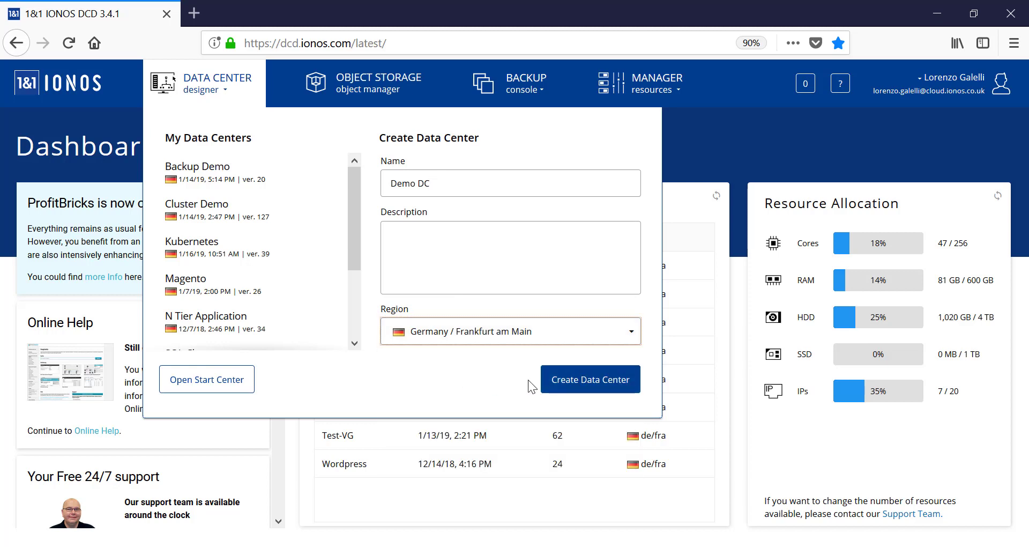
{"action": "left_click", "coordinate": [588, 381]}
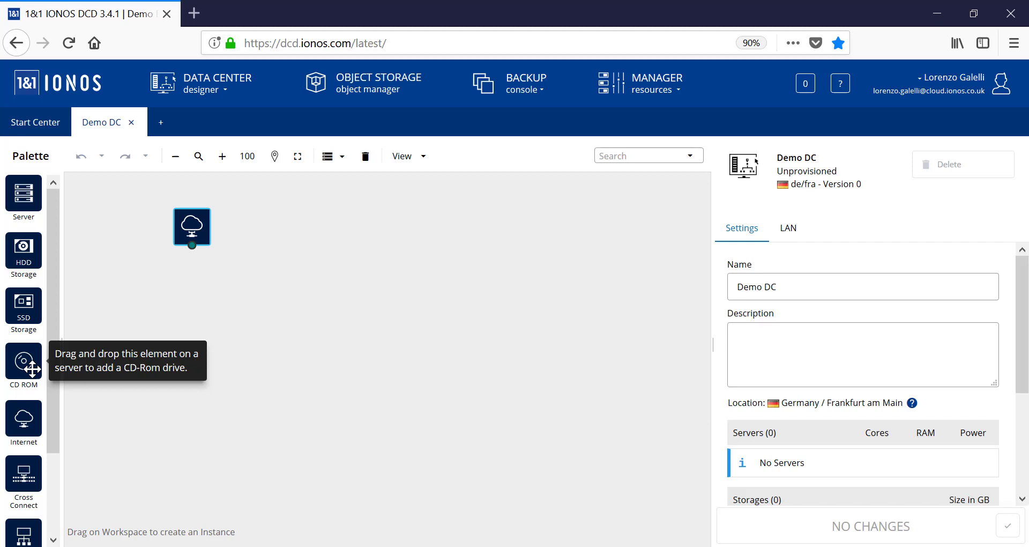
Step: Add a server to the workspace below the internet element and name it Webserver
{"action": "scroll", "coordinate": [32, 369], "scroll_direction": "down", "scroll_amount": 3}
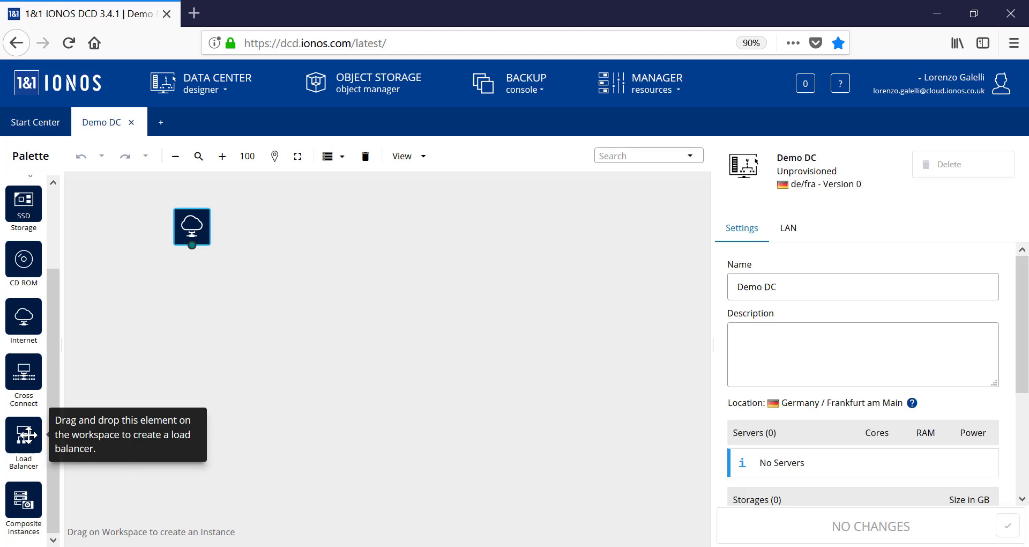
{"action": "scroll", "coordinate": [27, 433], "scroll_direction": "up", "scroll_amount": 3}
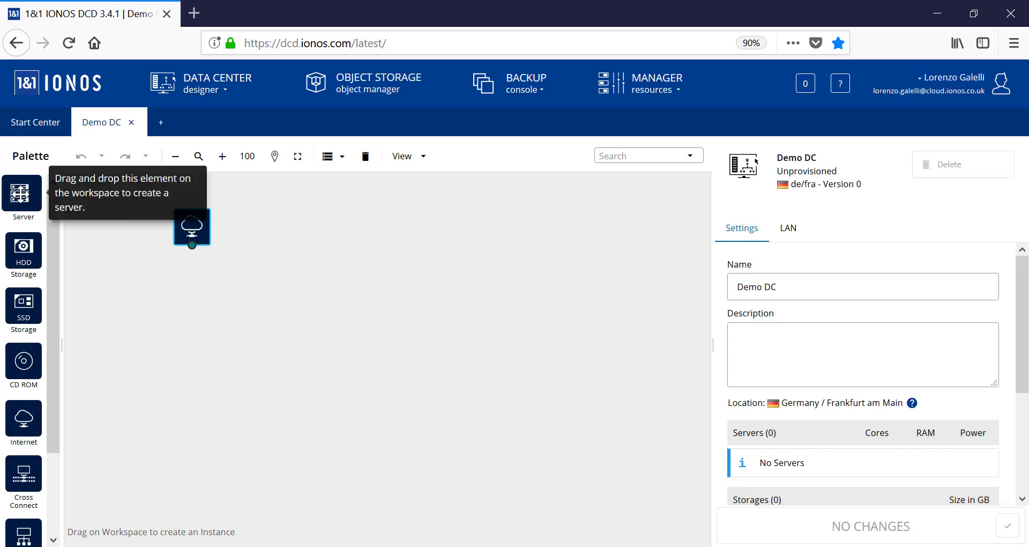
{"action": "left_click_drag", "start_coordinate": [20, 193], "coordinate": [309, 318]}
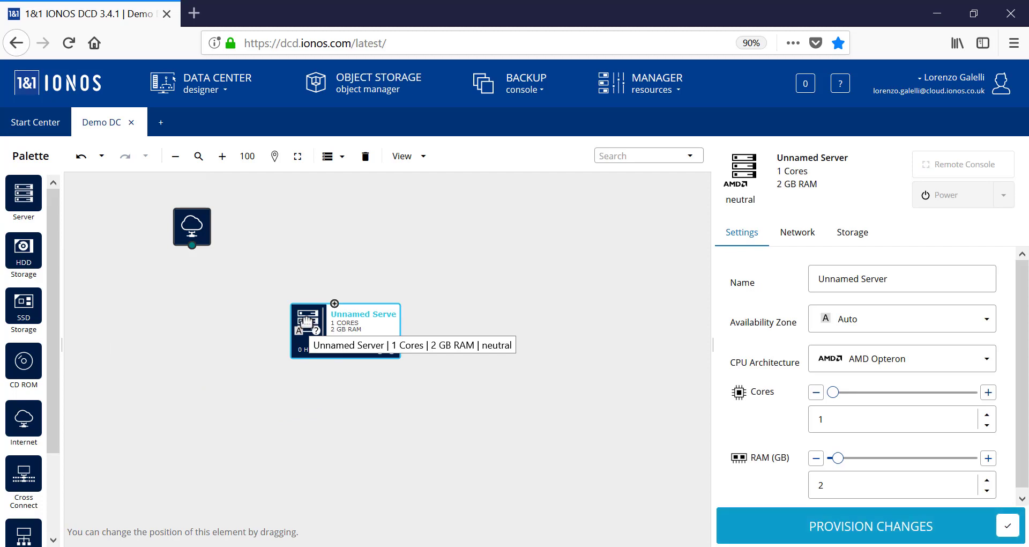
{"action": "left_click_drag", "start_coordinate": [901, 279], "coordinate": [780, 284]}
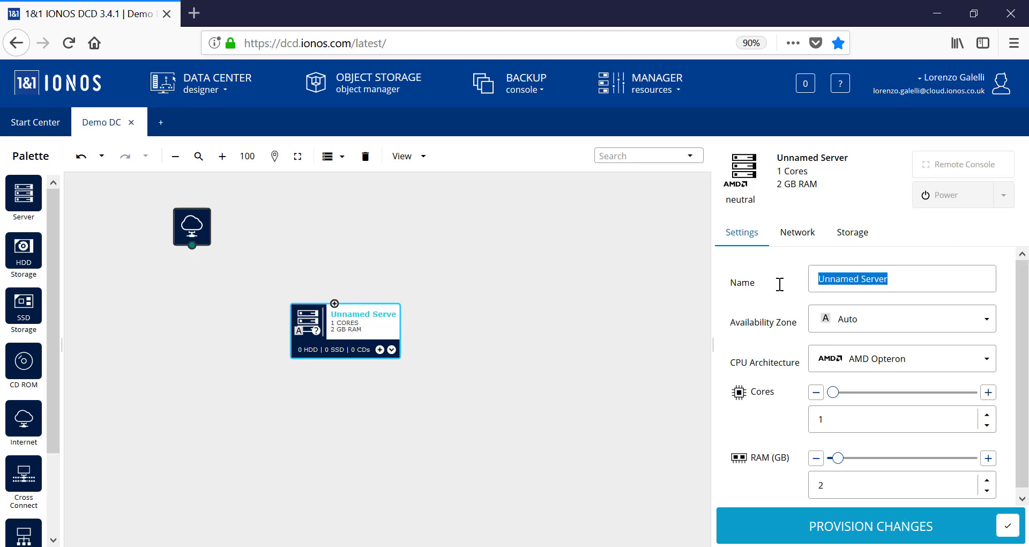
{"action": "type", "text": "Webserver"}
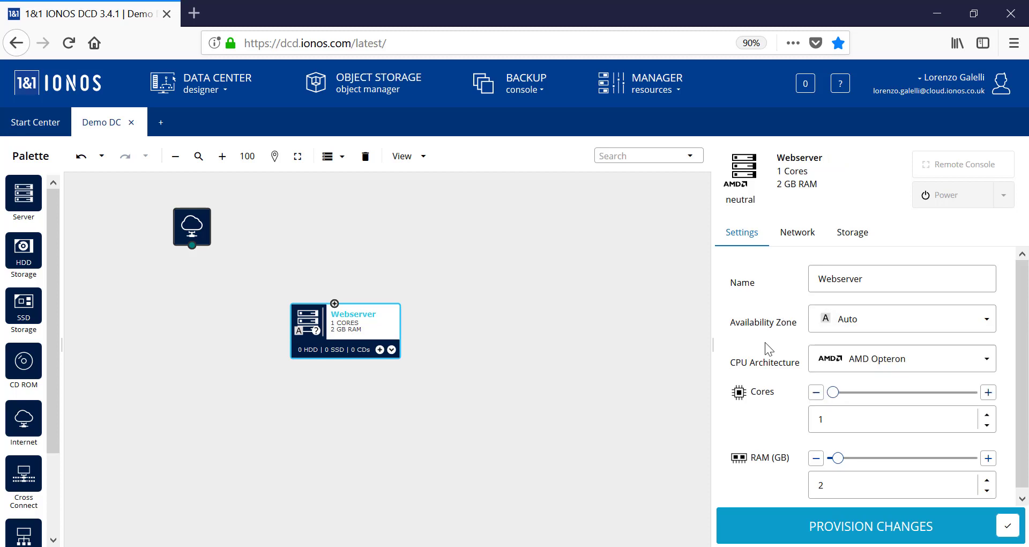
Step: Configure the Webserver with the AMD Opteron CPU architecture, 2 cores and 4 GB of RAM
{"action": "left_click", "coordinate": [876, 364]}
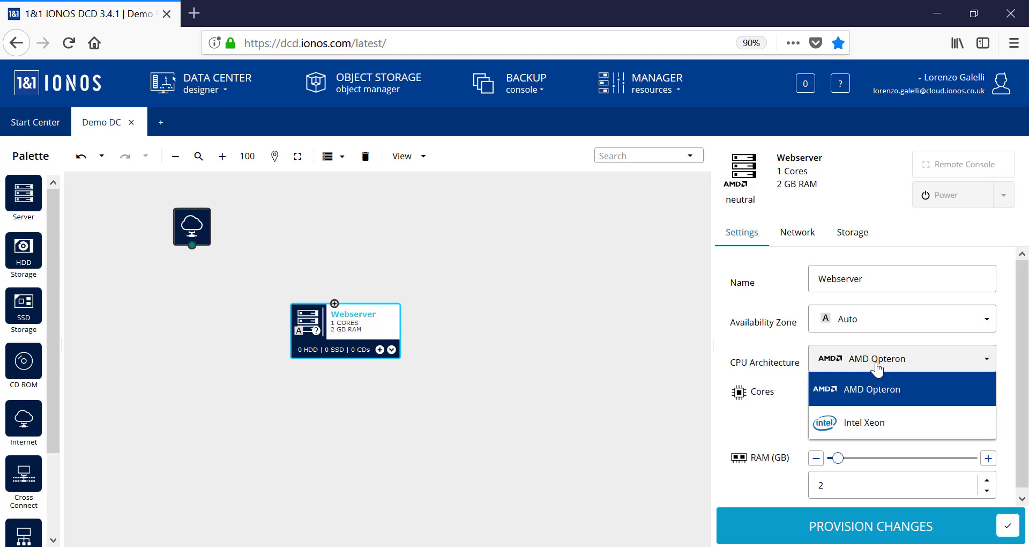
{"action": "left_click", "coordinate": [883, 393]}
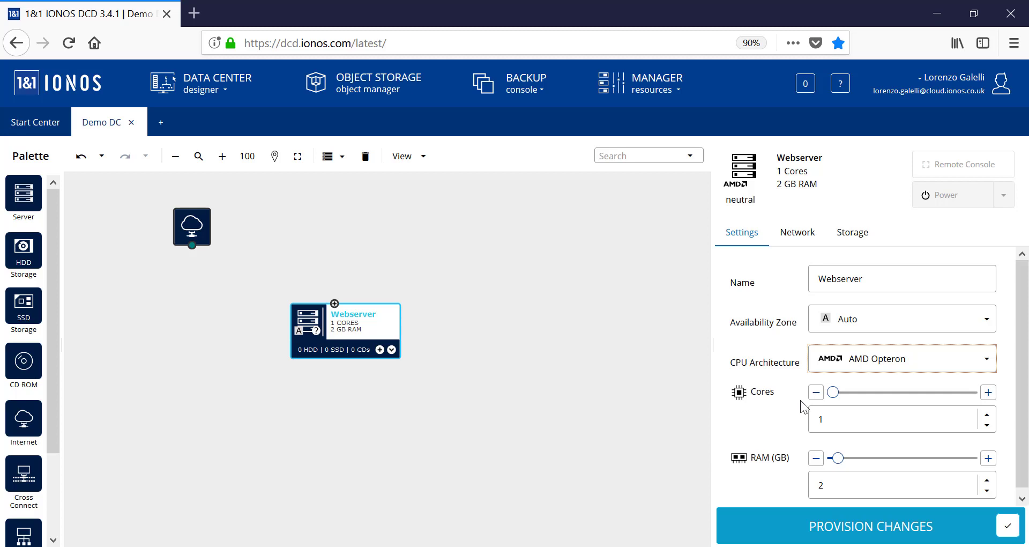
{"action": "left_click_drag", "start_coordinate": [834, 393], "coordinate": [851, 394]}
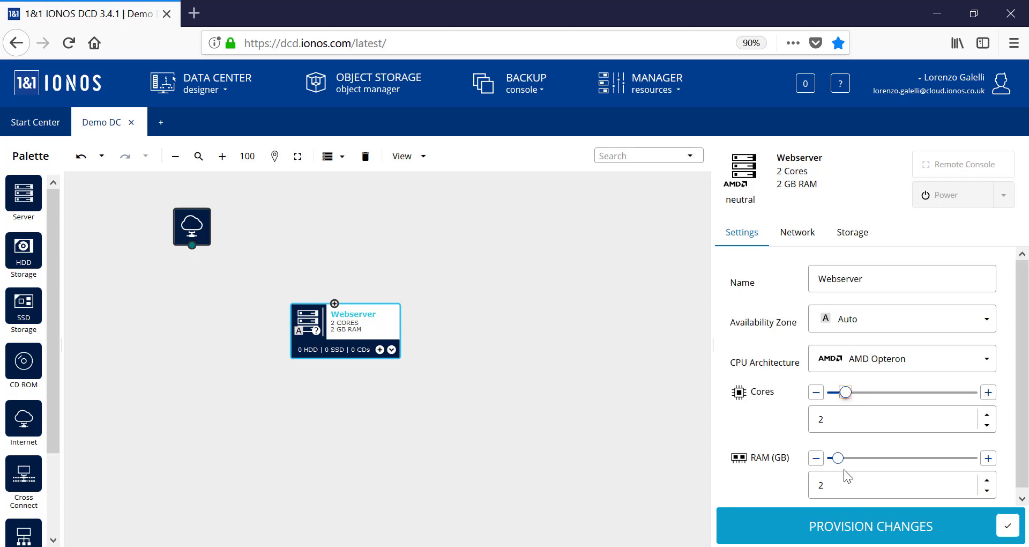
{"action": "left_click", "coordinate": [987, 481]}
{"action": "left_click", "coordinate": [987, 480]}
{"action": "left_click", "coordinate": [987, 480]}
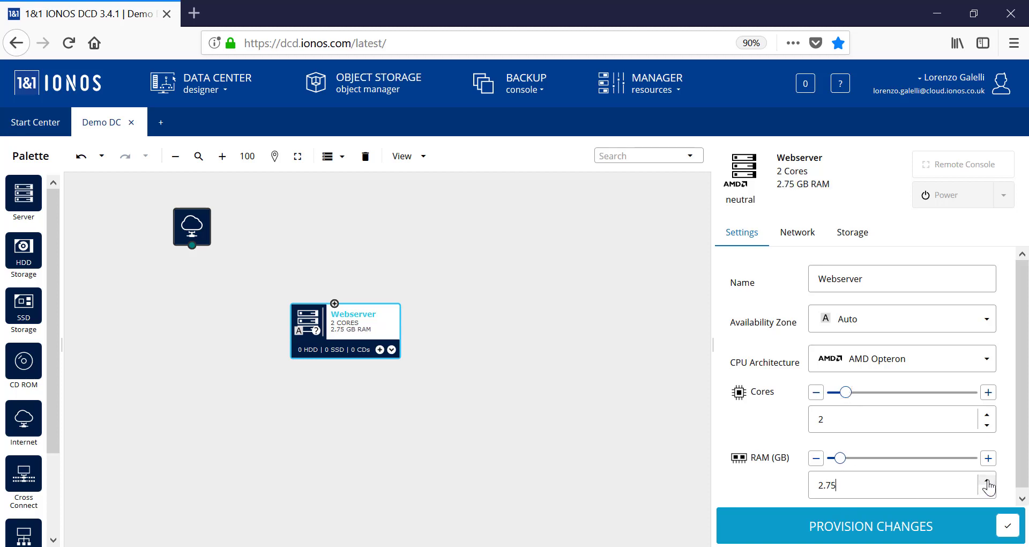
{"action": "left_click", "coordinate": [987, 480]}
{"action": "left_click", "coordinate": [988, 480]}
{"action": "left_click", "coordinate": [988, 480]}
{"action": "left_click", "coordinate": [987, 480]}
{"action": "left_click", "coordinate": [987, 480]}
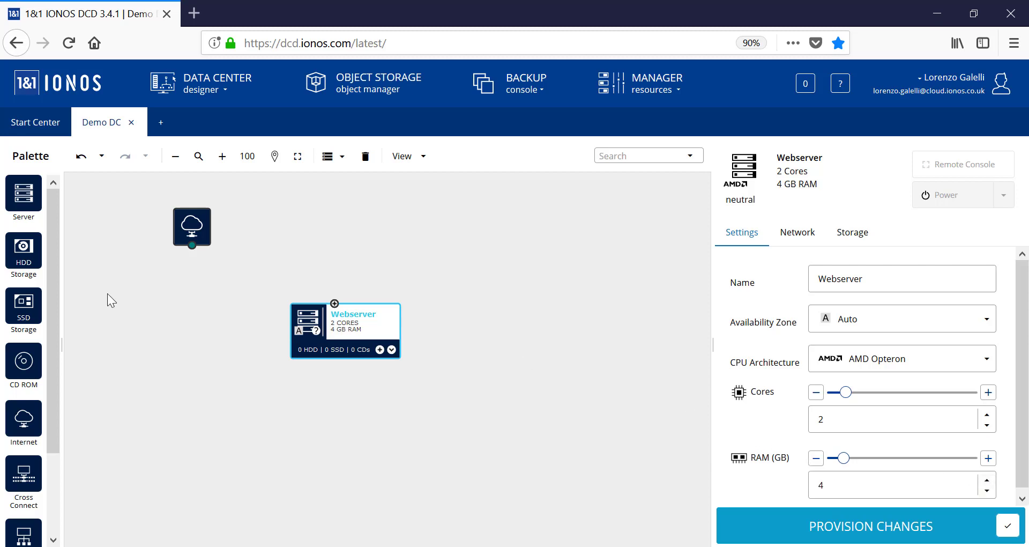
Step: Attach an HDD storage to the Webserver, name it boot and set its size to 14 GB
{"action": "left_click_drag", "start_coordinate": [24, 249], "coordinate": [380, 331]}
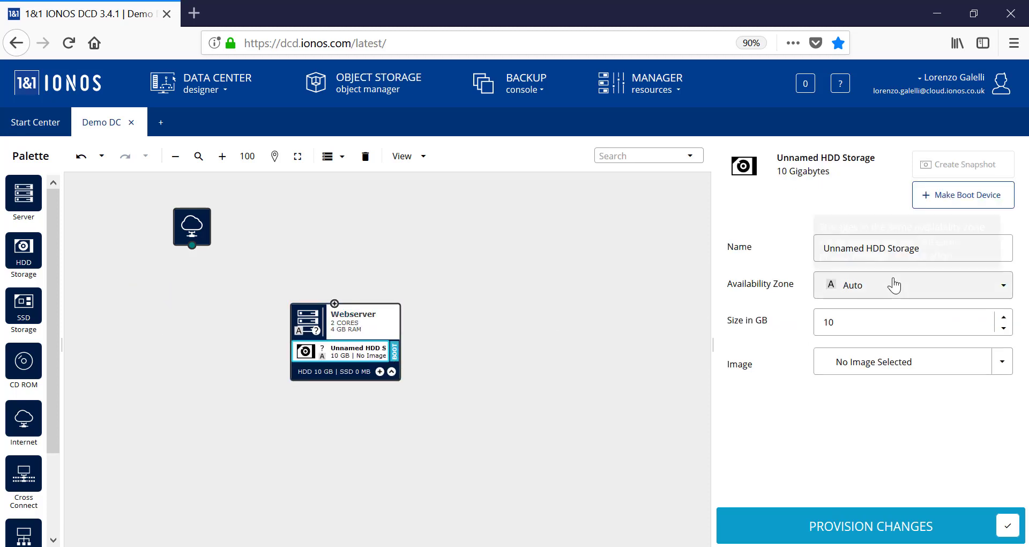
{"action": "left_click", "coordinate": [770, 255]}
{"action": "type", "text": "boot"}
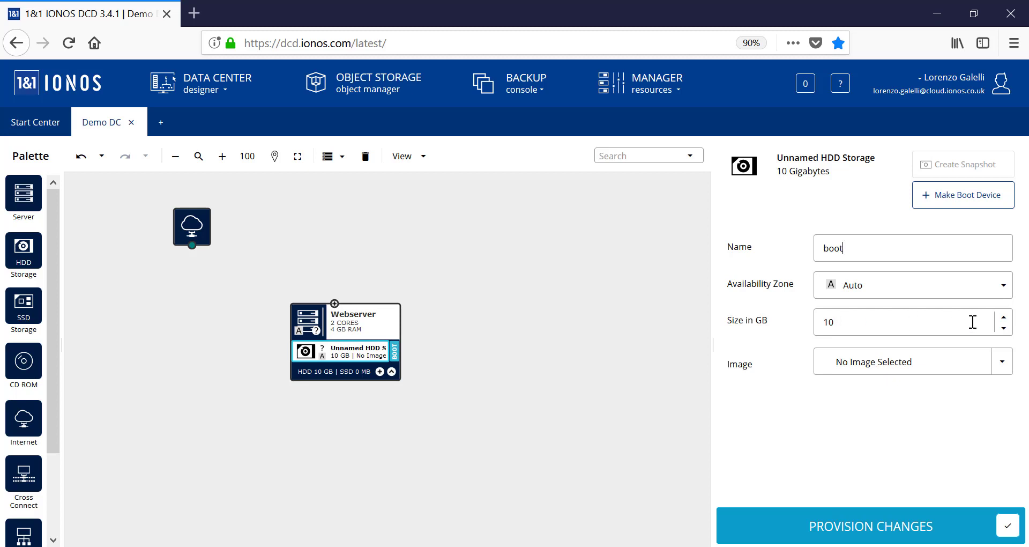
{"action": "left_click", "coordinate": [1004, 318]}
{"action": "left_click", "coordinate": [1004, 317]}
{"action": "left_click", "coordinate": [1004, 317]}
{"action": "left_click", "coordinate": [1004, 317]}
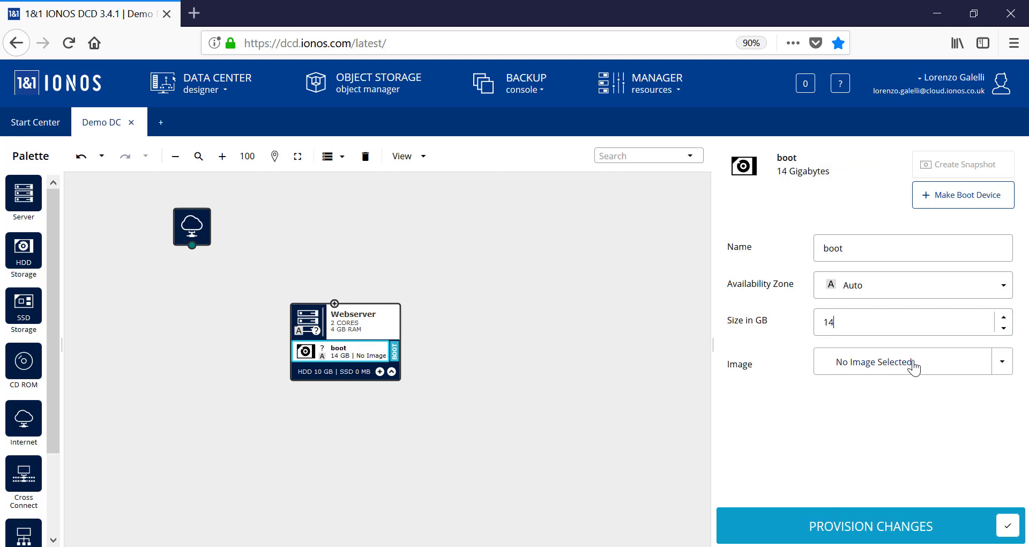
Step: Assign the 1&1 IONOS image CentOS-7-server-2018-12-01 to the boot volume and paste the image password
{"action": "left_click", "coordinate": [1002, 362]}
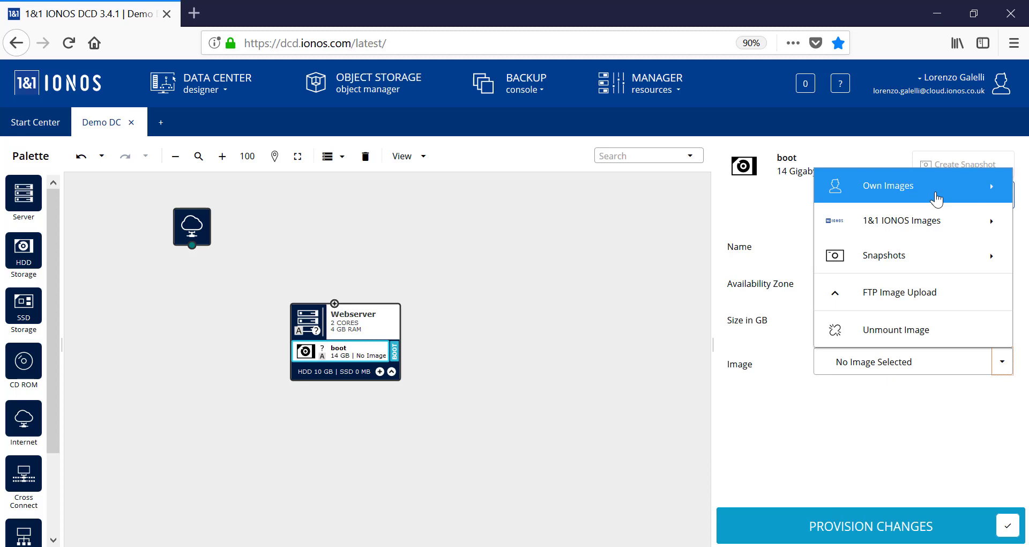
{"action": "mouse_move", "coordinate": [917, 220]}
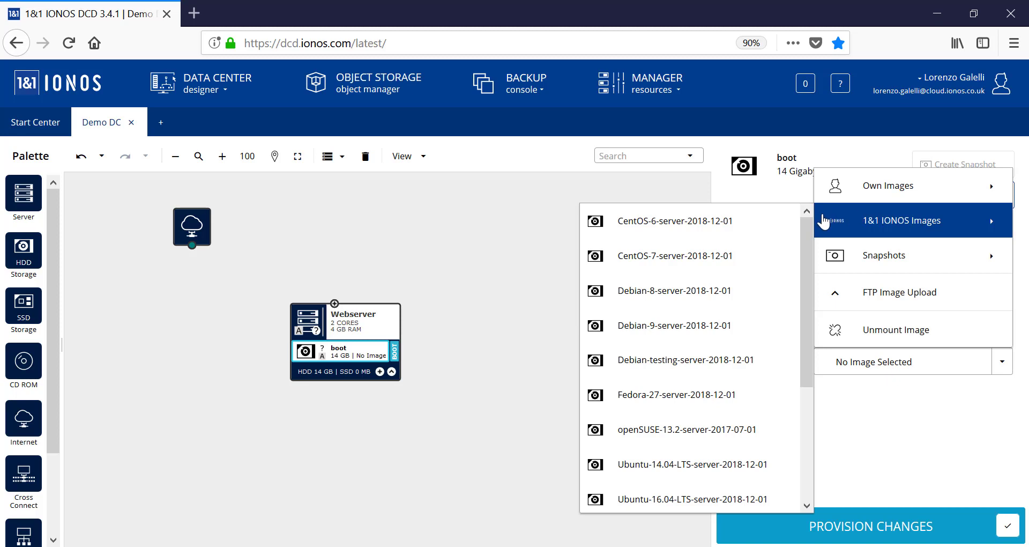
{"action": "left_click", "coordinate": [702, 257]}
{"action": "scroll", "coordinate": [794, 301], "scroll_direction": "down", "scroll_amount": 2}
{"action": "left_click", "coordinate": [844, 278]}
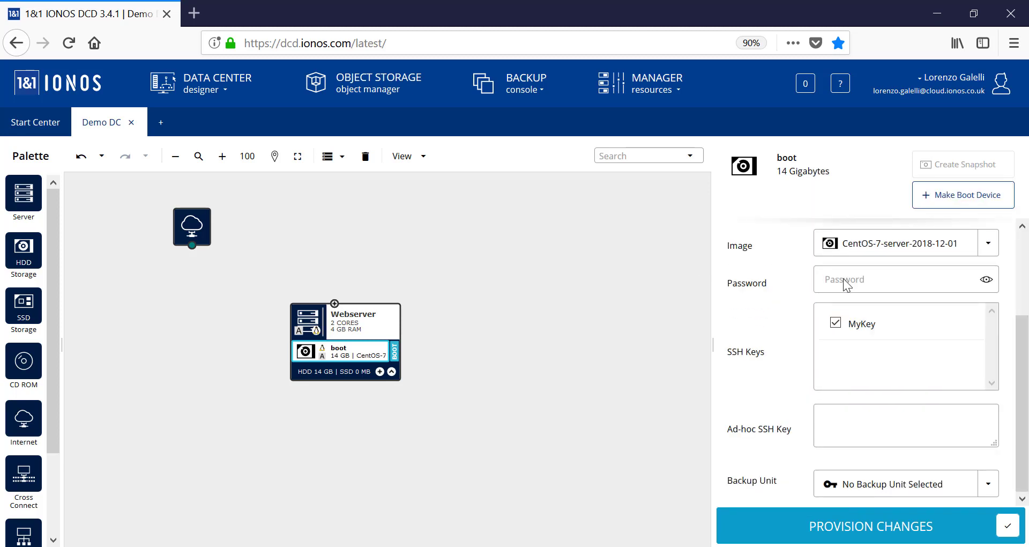
{"action": "key", "text": "ctrl+v"}
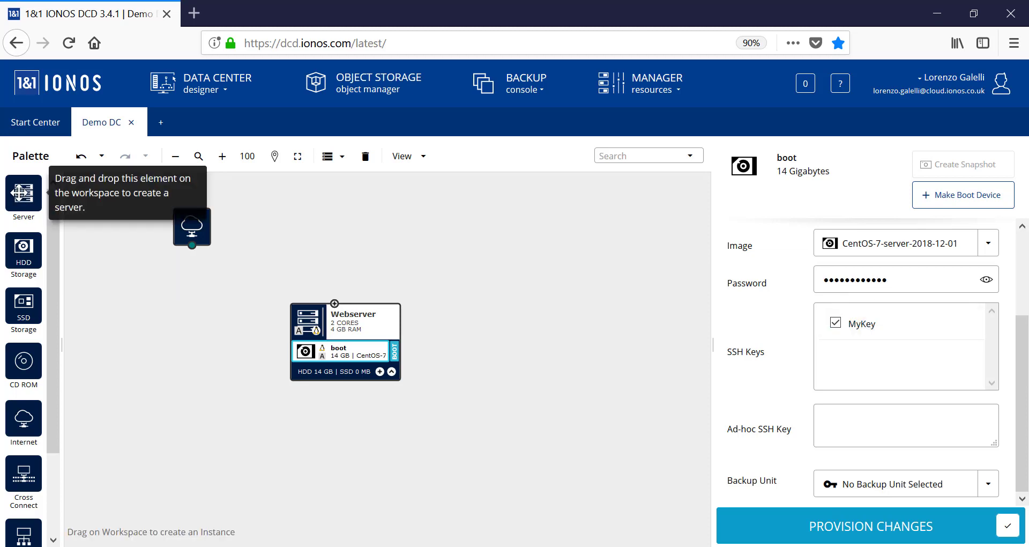
Step: Add a second server beside the Webserver, name it Database and give it 2 cores and 4 GB of RAM
{"action": "left_click_drag", "start_coordinate": [24, 193], "coordinate": [474, 313]}
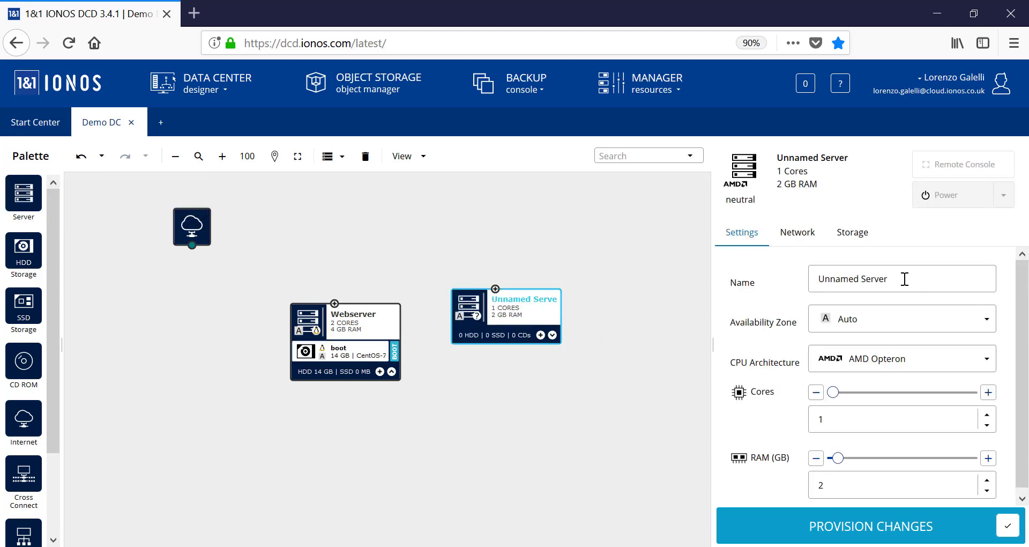
{"action": "left_click_drag", "start_coordinate": [902, 277], "coordinate": [723, 282]}
{"action": "type", "text": "Database"}
{"action": "left_click", "coordinate": [988, 392]}
{"action": "left_click", "coordinate": [988, 457]}
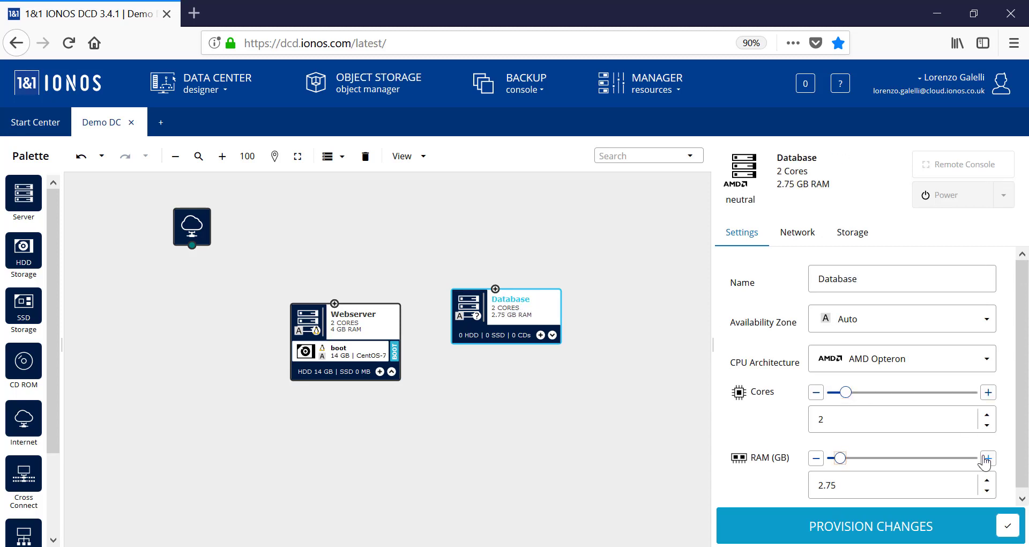
{"action": "left_click", "coordinate": [988, 457]}
{"action": "left_click", "coordinate": [987, 457]}
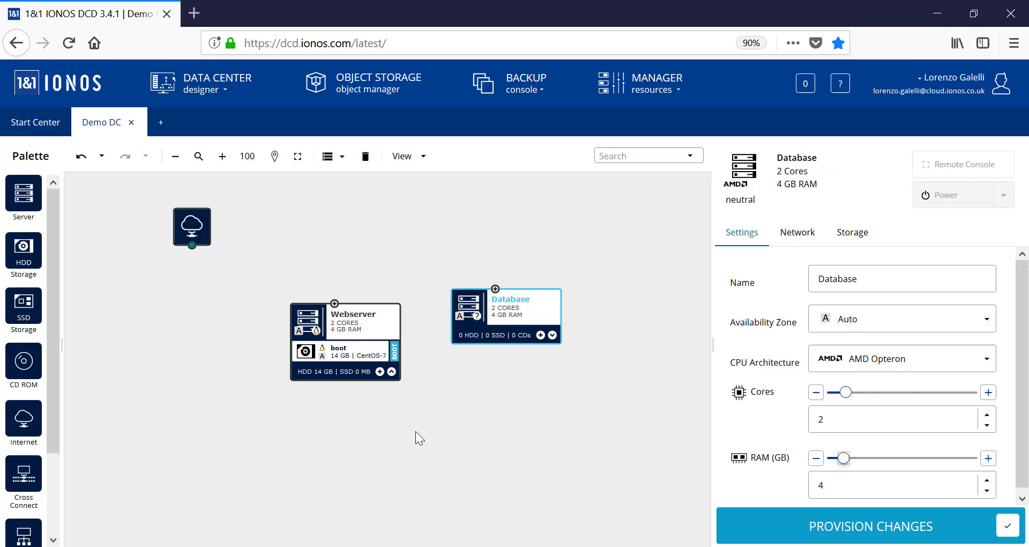
Step: Attach an SSD storage to the Database server and name it DB Boot
{"action": "left_click_drag", "start_coordinate": [24, 303], "coordinate": [521, 324]}
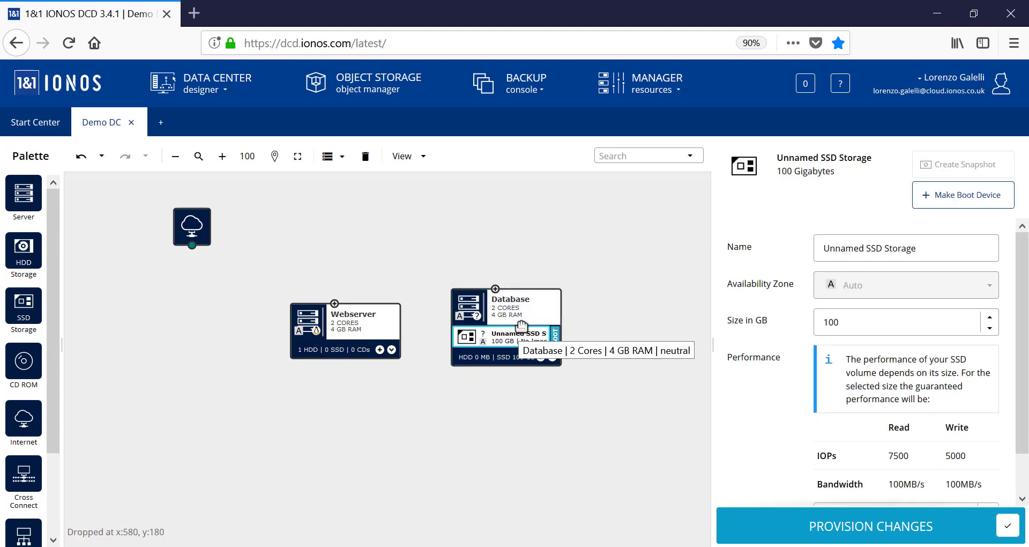
{"action": "type", "text": "DB Boot"}
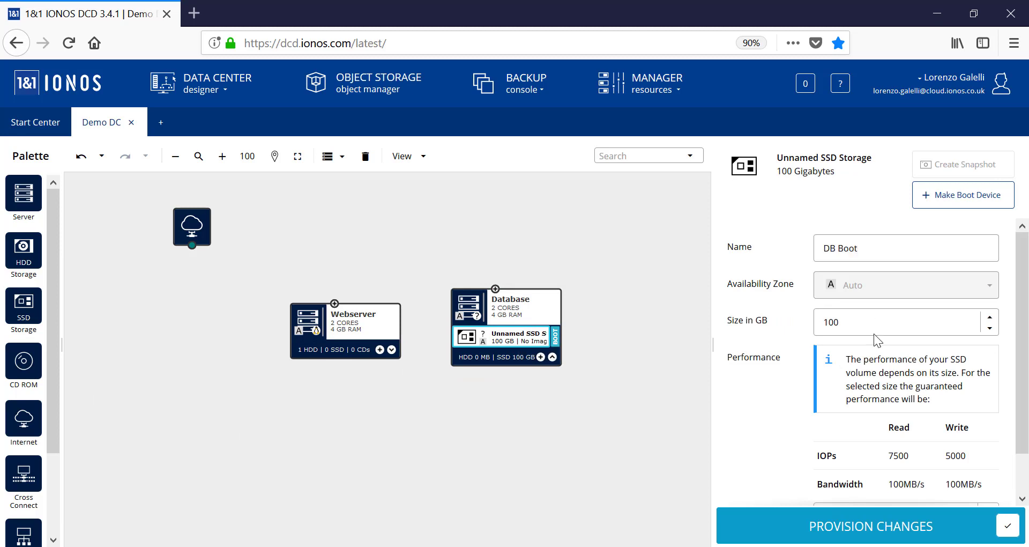
Step: Increase the DB Boot volume's size to 109 GB
{"action": "scroll", "coordinate": [879, 332], "scroll_direction": "down", "scroll_amount": 1}
{"action": "left_click", "coordinate": [990, 274]}
{"action": "left_click", "coordinate": [990, 274]}
{"action": "left_click", "coordinate": [990, 274]}
{"action": "left_click", "coordinate": [989, 274]}
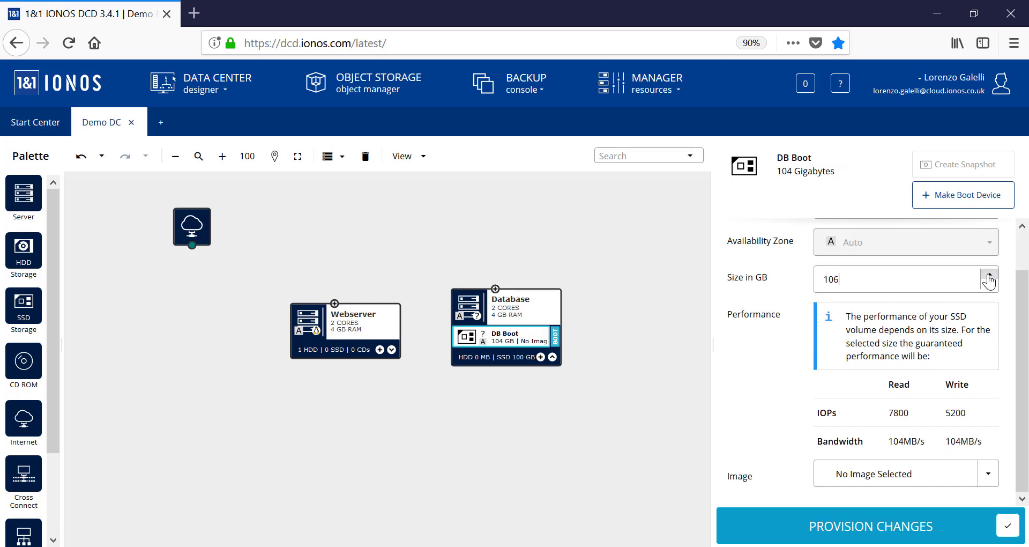
{"action": "left_click", "coordinate": [989, 274]}
{"action": "left_click", "coordinate": [990, 274]}
{"action": "left_click", "coordinate": [989, 274]}
{"action": "left_click", "coordinate": [989, 275]}
{"action": "left_click", "coordinate": [990, 275]}
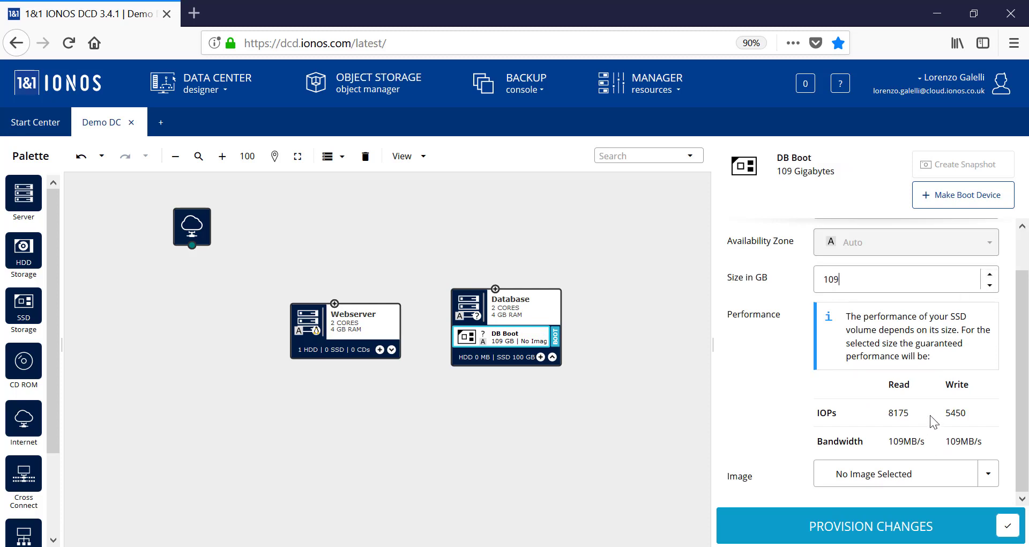
Step: Assign the snapshot LAMP-Snapshot-2018-12-13T16:42:59Z as the DB Boot volume's image
{"action": "left_click", "coordinate": [988, 473]}
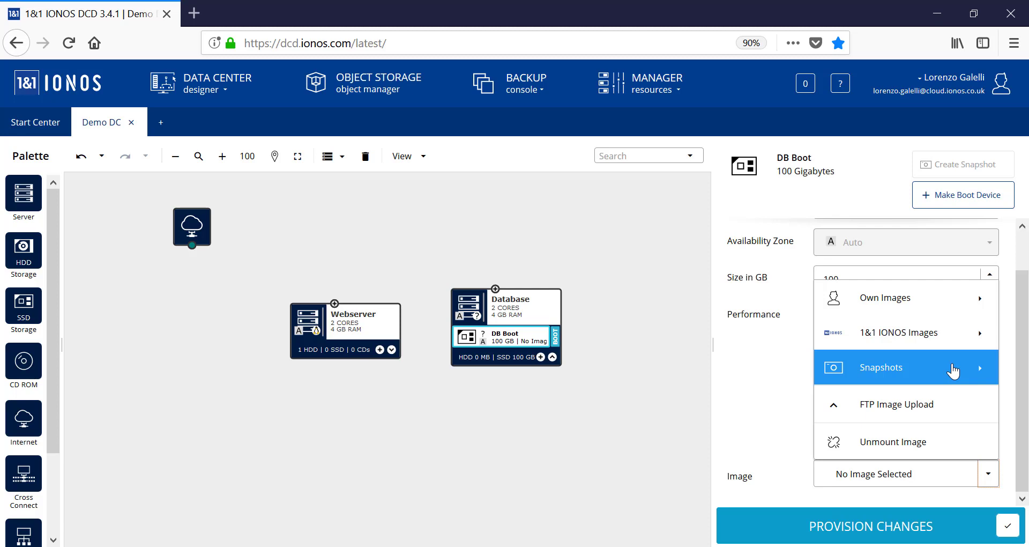
{"action": "left_click", "coordinate": [953, 369]}
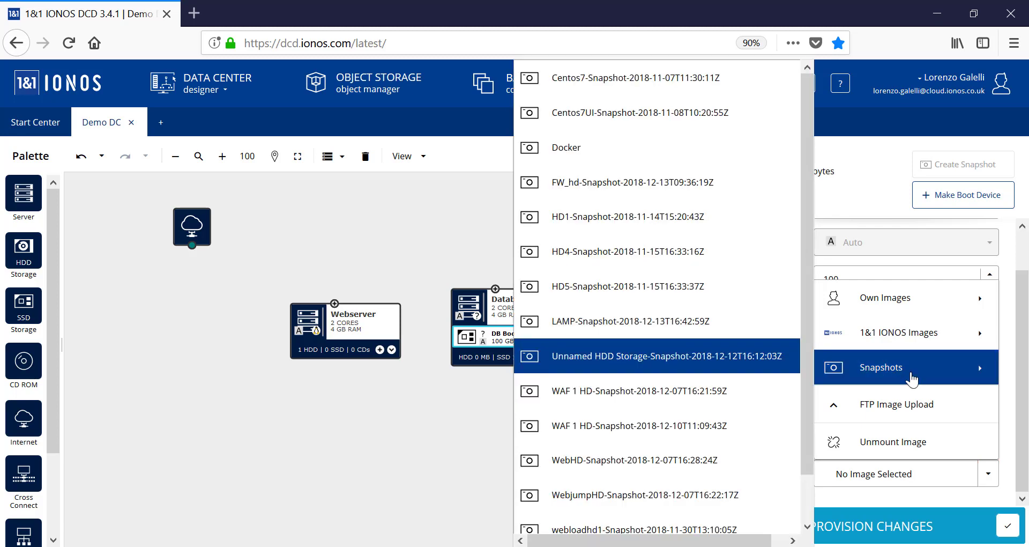
{"action": "left_click", "coordinate": [719, 321]}
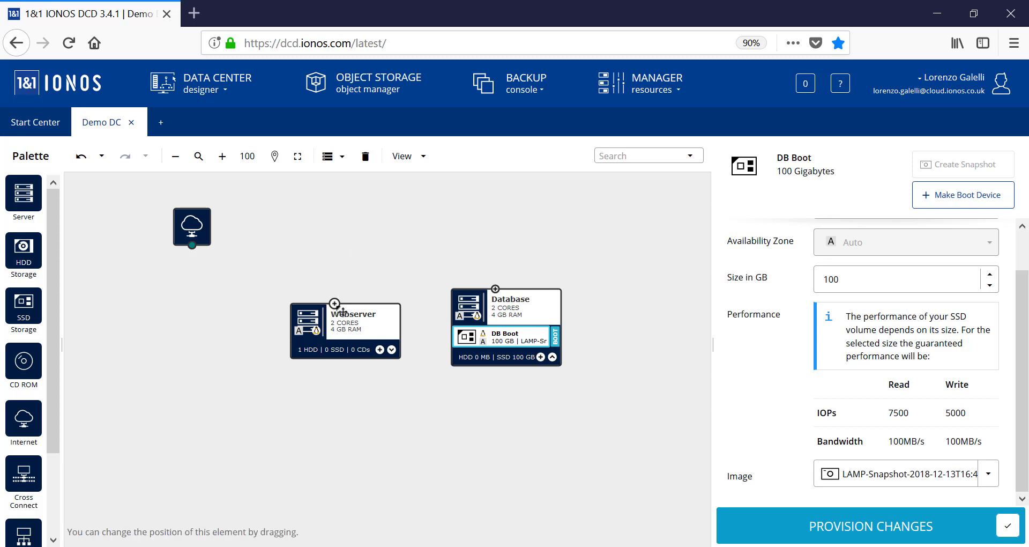
Step: Connect the Webserver to the internet element and link it to the Database server through a second network interface
{"action": "left_click_drag", "start_coordinate": [335, 304], "coordinate": [192, 246]}
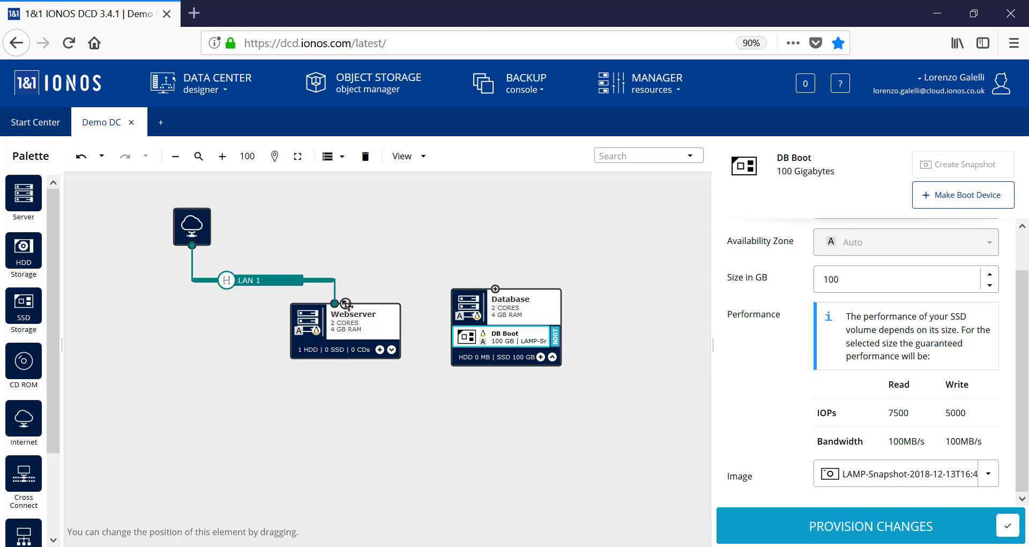
{"action": "left_click_drag", "start_coordinate": [346, 303], "coordinate": [497, 289]}
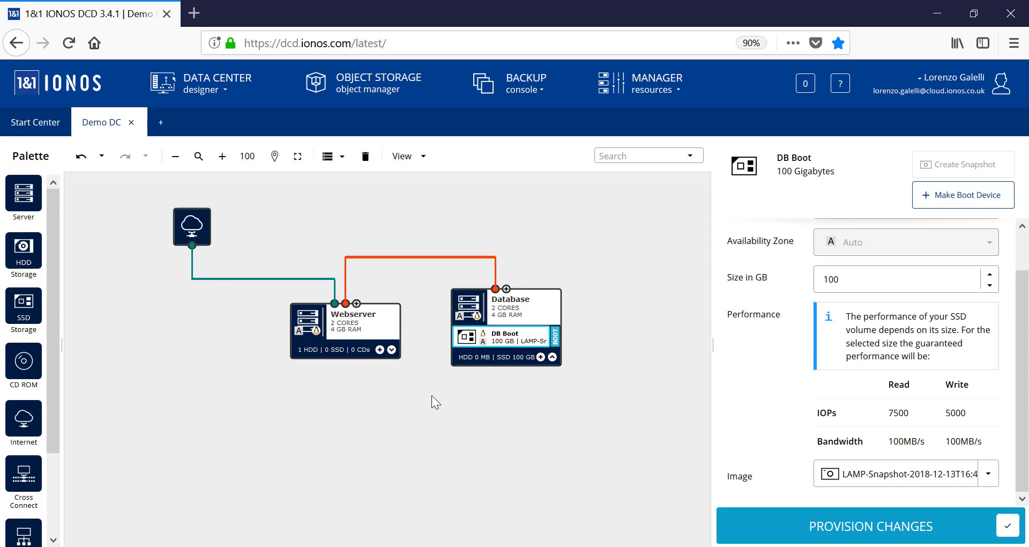
Step: Provision the Demo DC data center with its servers, storage volumes and network connections, and close the completion notice
{"action": "left_click", "coordinate": [871, 526]}
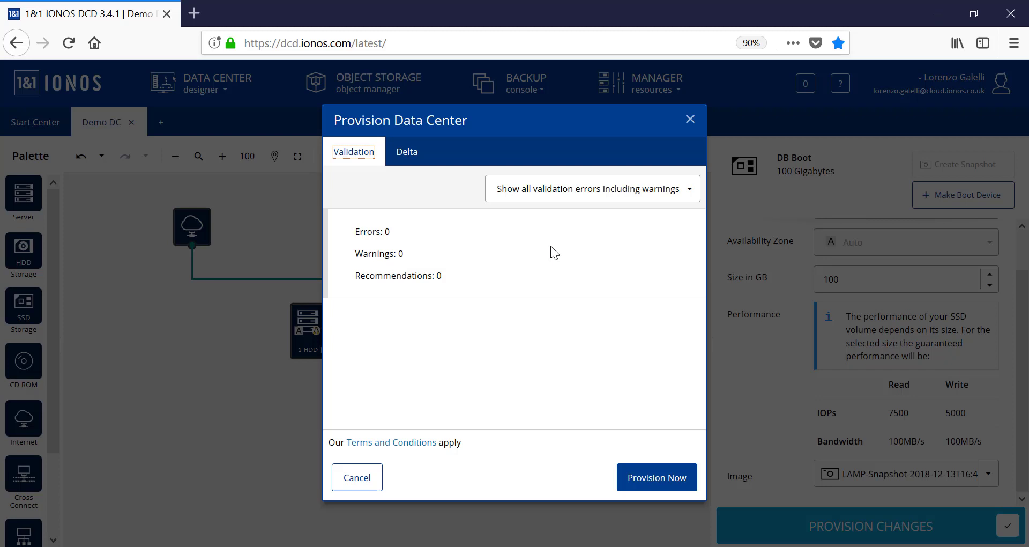
{"action": "left_click", "coordinate": [654, 480]}
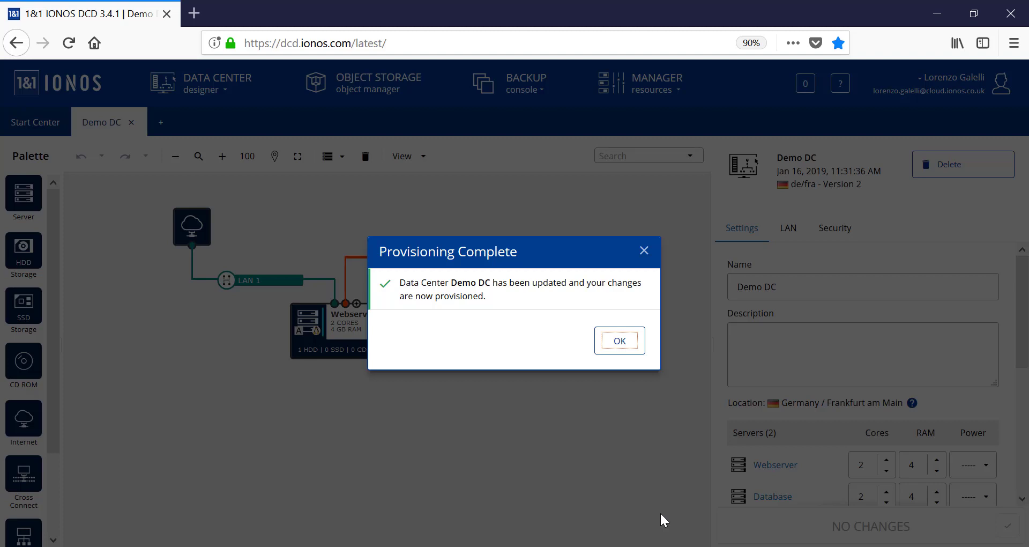
{"action": "left_click", "coordinate": [634, 344]}
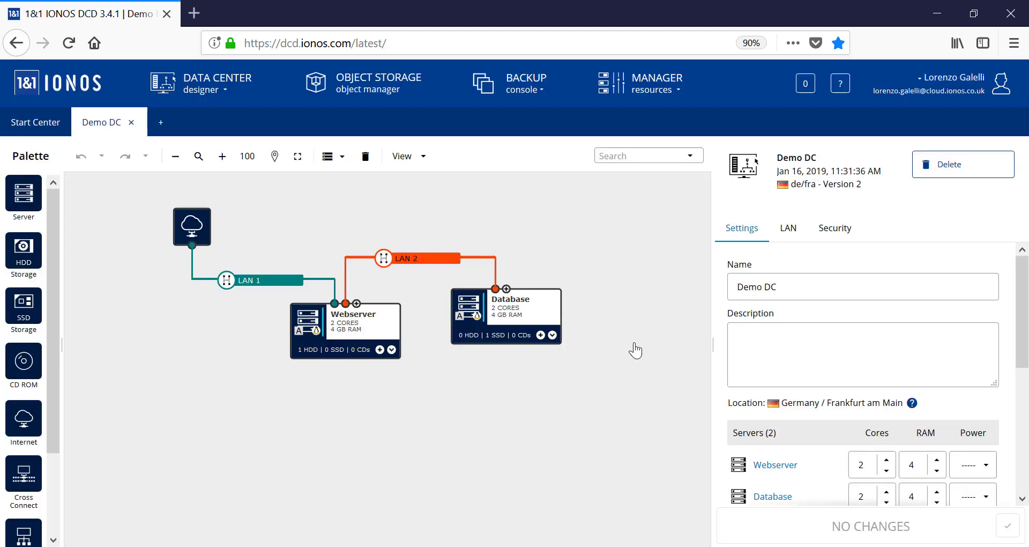
Step: Enable the firewall on the Webserver's NIC 0 and open its firewall rules for editing
{"action": "left_click", "coordinate": [378, 329]}
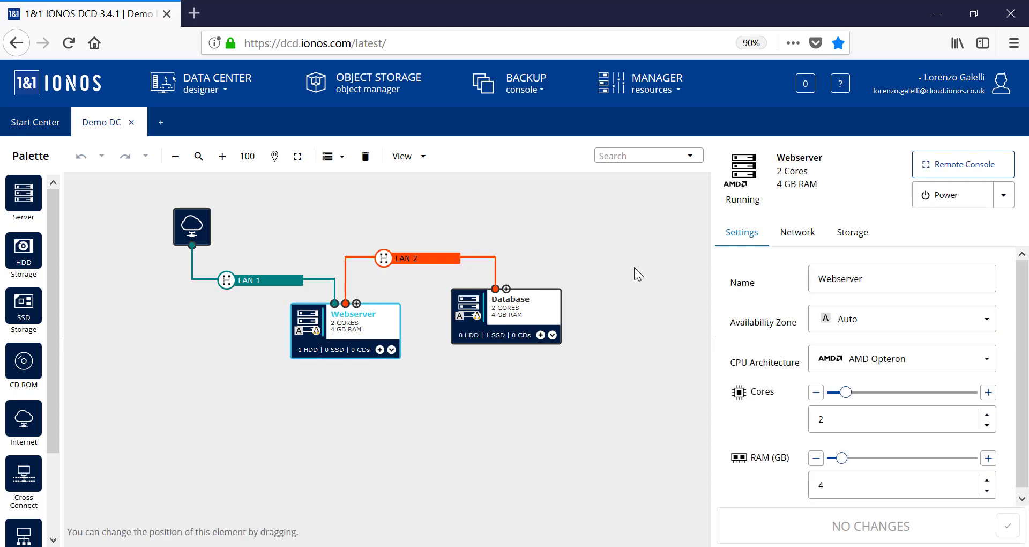
{"action": "left_click", "coordinate": [797, 233]}
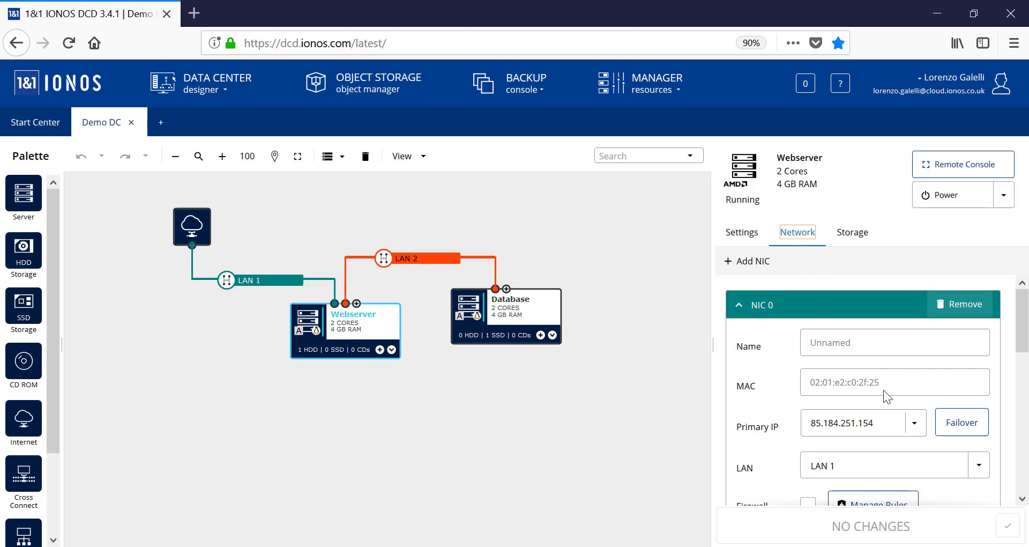
{"action": "scroll", "coordinate": [877, 367], "scroll_direction": "down", "scroll_amount": 3}
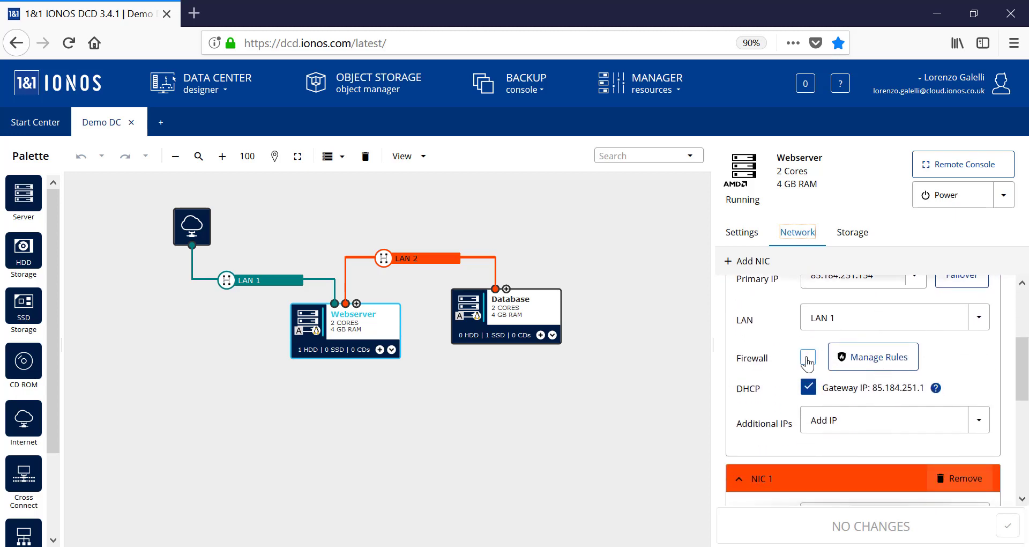
{"action": "left_click", "coordinate": [808, 357]}
{"action": "left_click", "coordinate": [886, 360]}
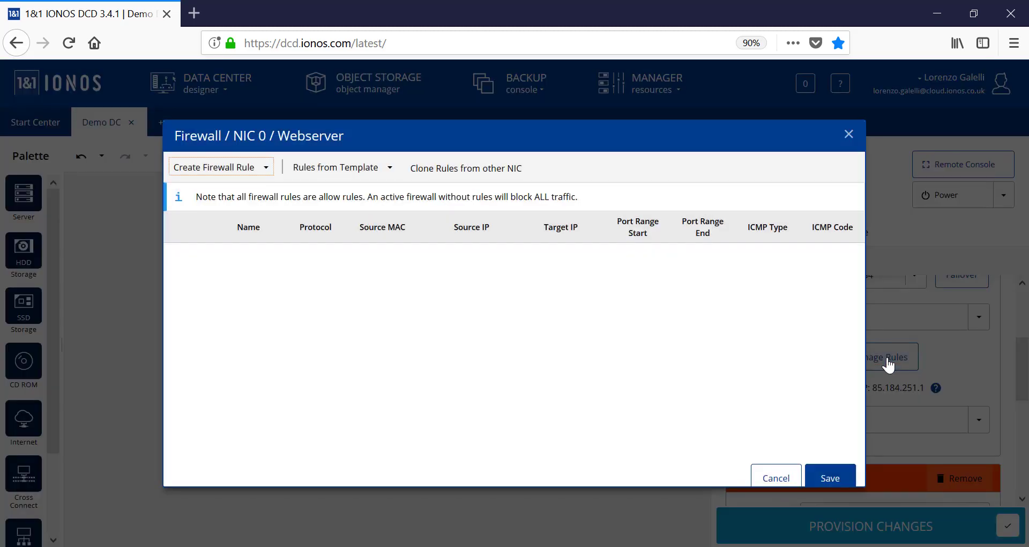
Step: Add the SSH and VNC rules from the Remote Access Linux template to the NIC 0 firewall and save them
{"action": "left_click", "coordinate": [221, 170]}
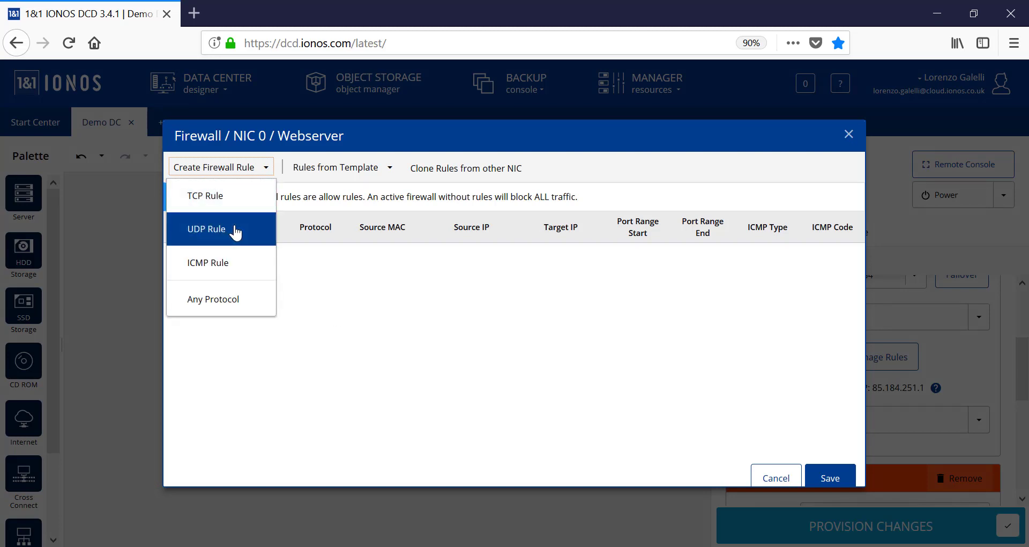
{"action": "left_click", "coordinate": [322, 169]}
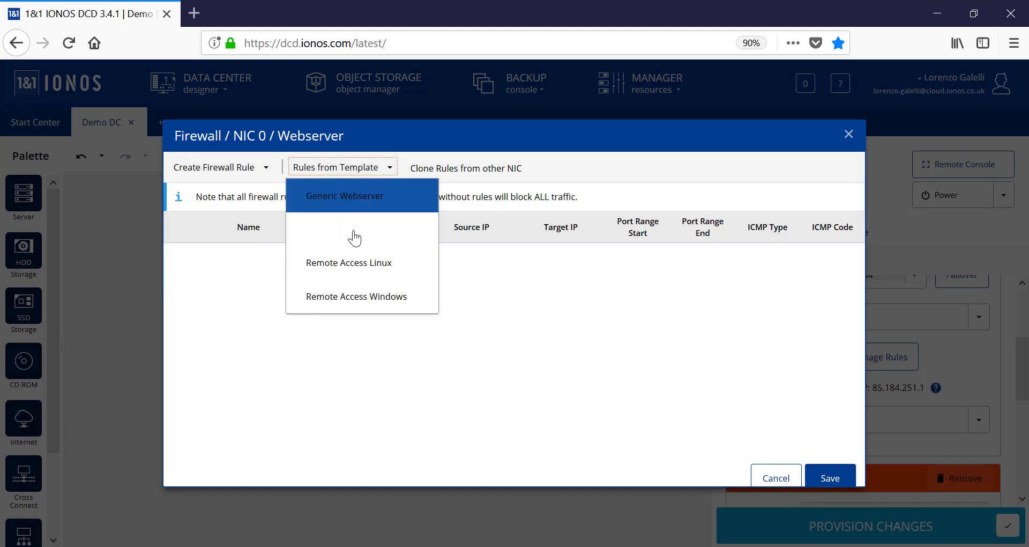
{"action": "left_click", "coordinate": [360, 262]}
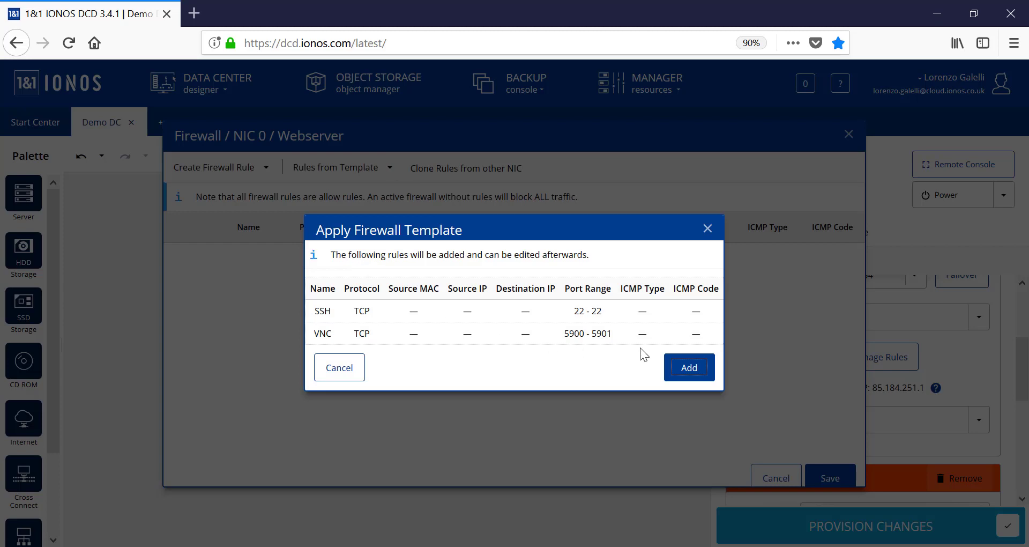
{"action": "left_click", "coordinate": [682, 369]}
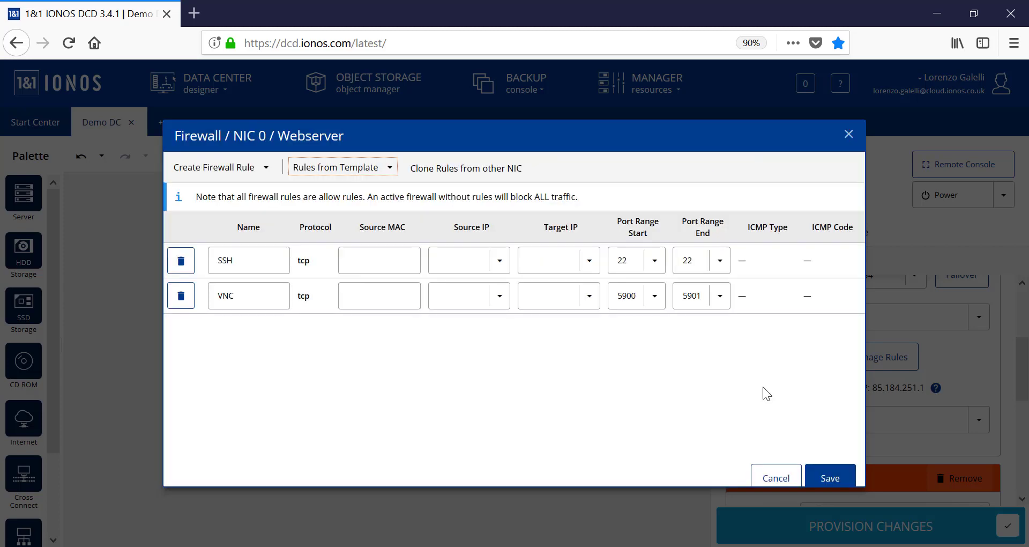
{"action": "left_click", "coordinate": [820, 477]}
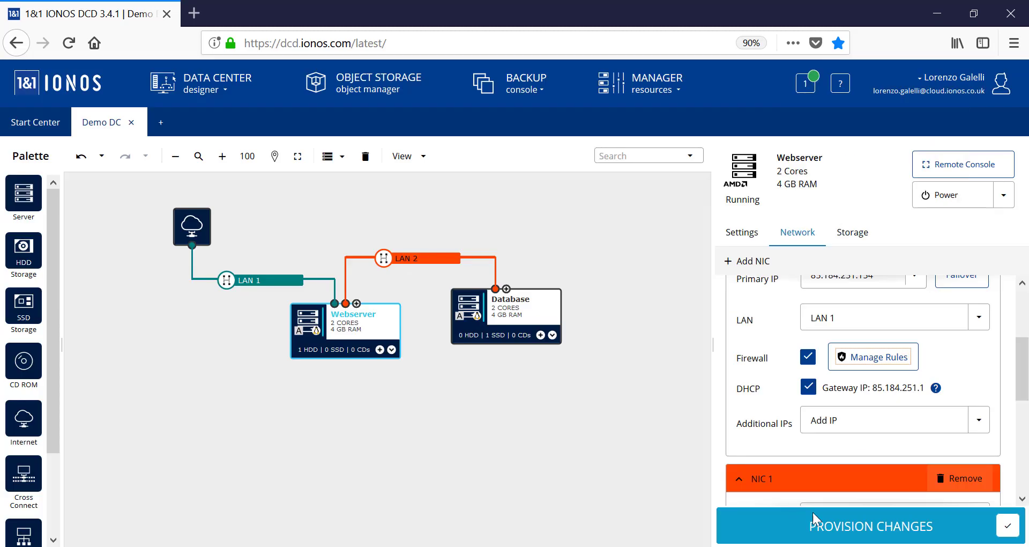
Step: Provision the Webserver's firewall changes to Demo DC and close the completion notice
{"action": "left_click", "coordinate": [834, 528]}
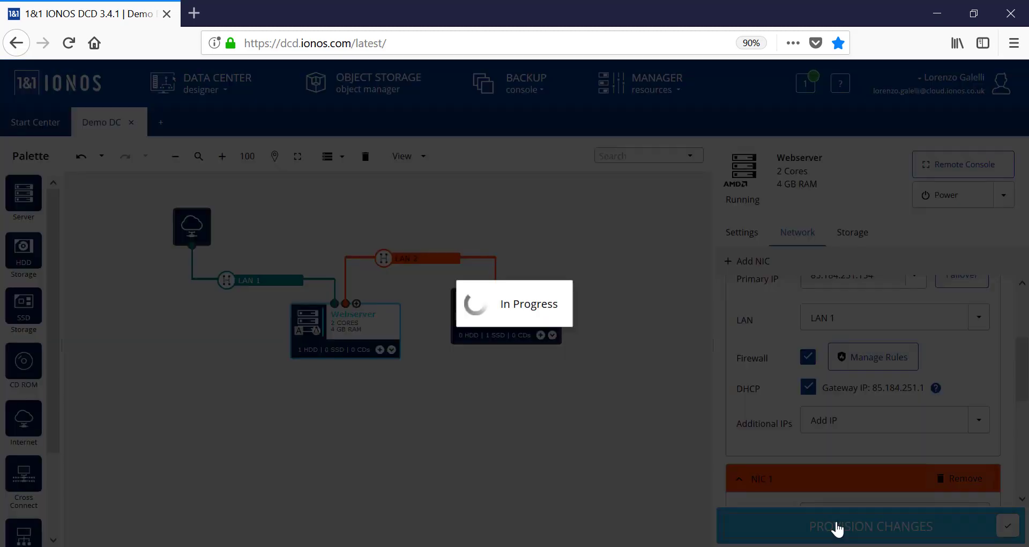
{"action": "left_click", "coordinate": [657, 477]}
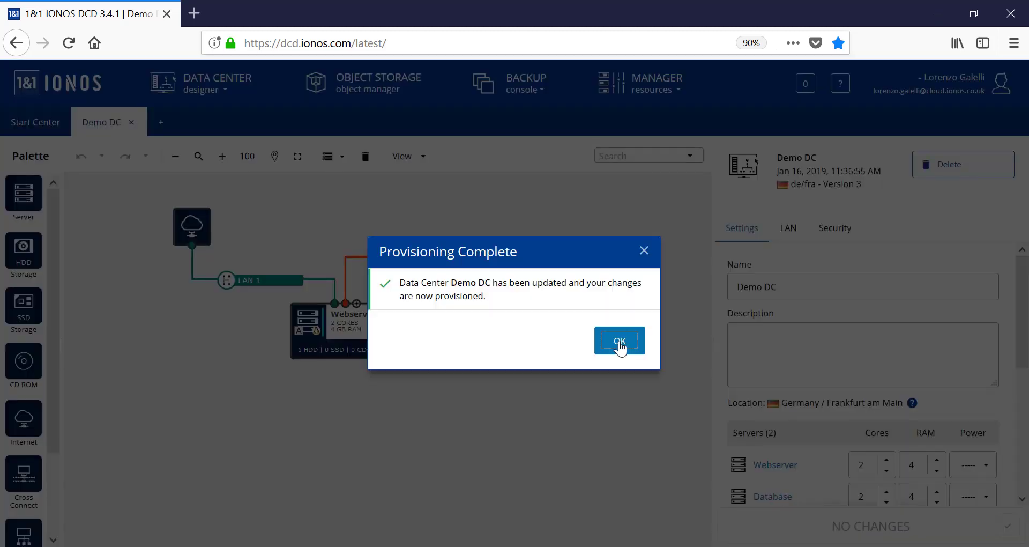
{"action": "left_click", "coordinate": [617, 337]}
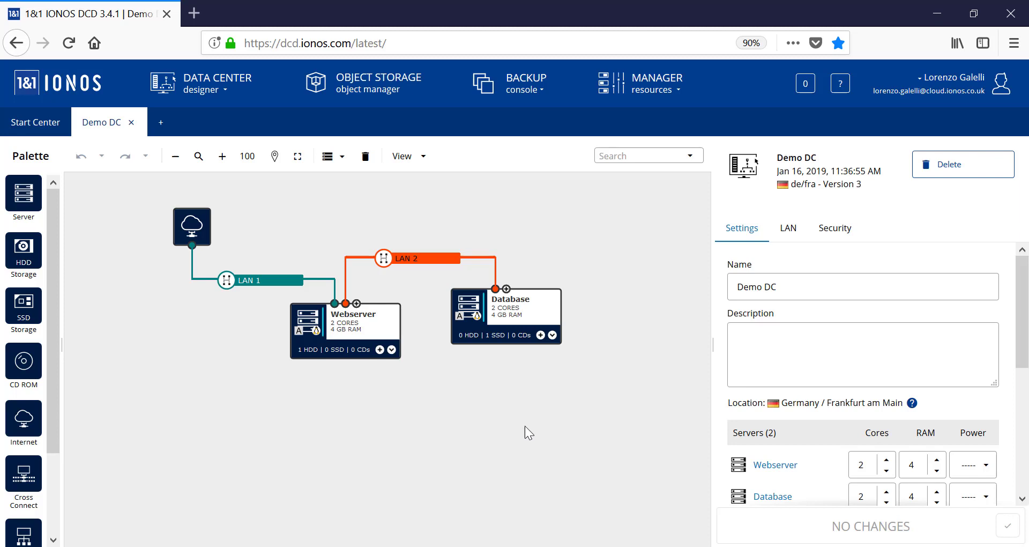
Step: Open the Webserver's remote console, dismiss the keyboard layout notice, and return to the data center diagram
{"action": "left_click", "coordinate": [377, 328]}
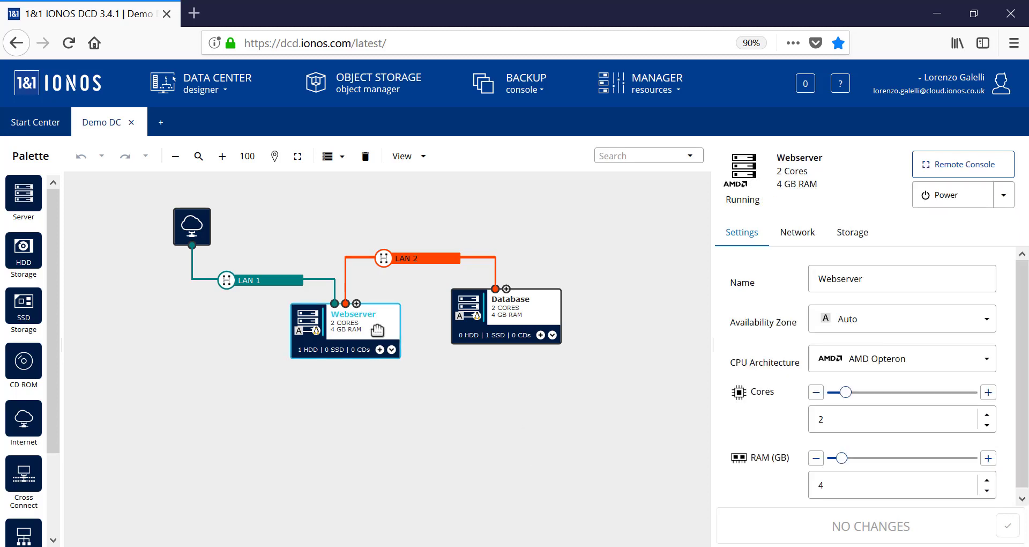
{"action": "left_click", "coordinate": [935, 171]}
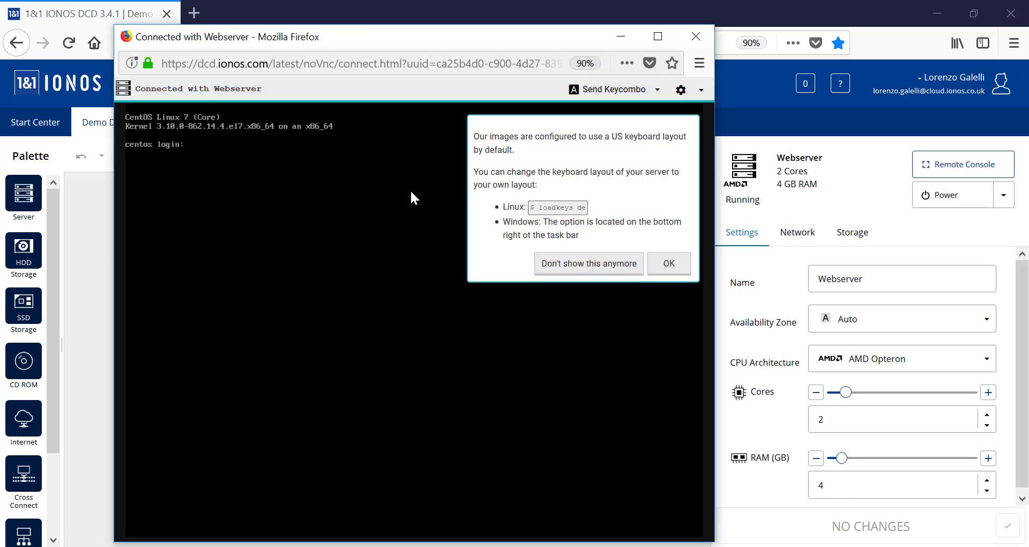
{"action": "left_click", "coordinate": [669, 262]}
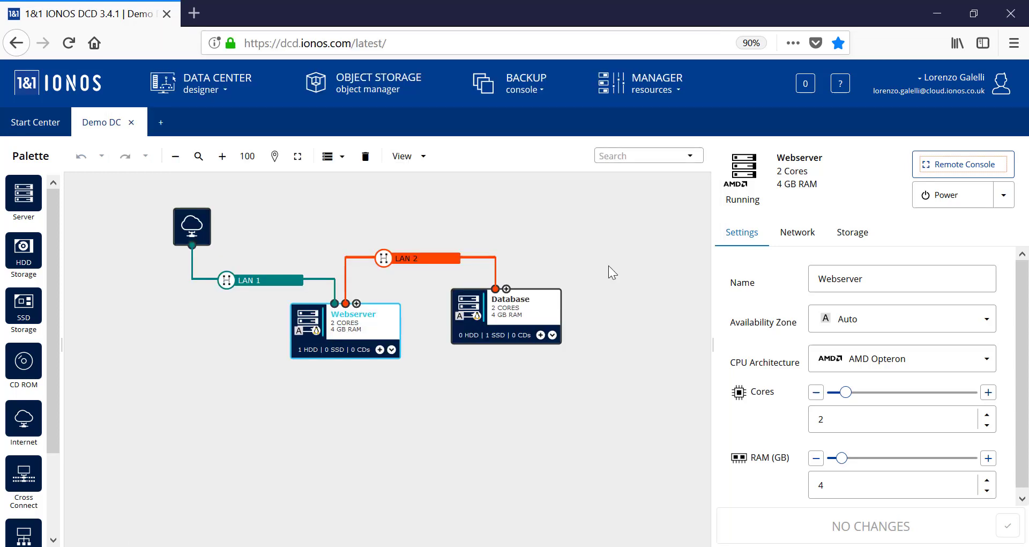
{"action": "left_click", "coordinate": [493, 397]}
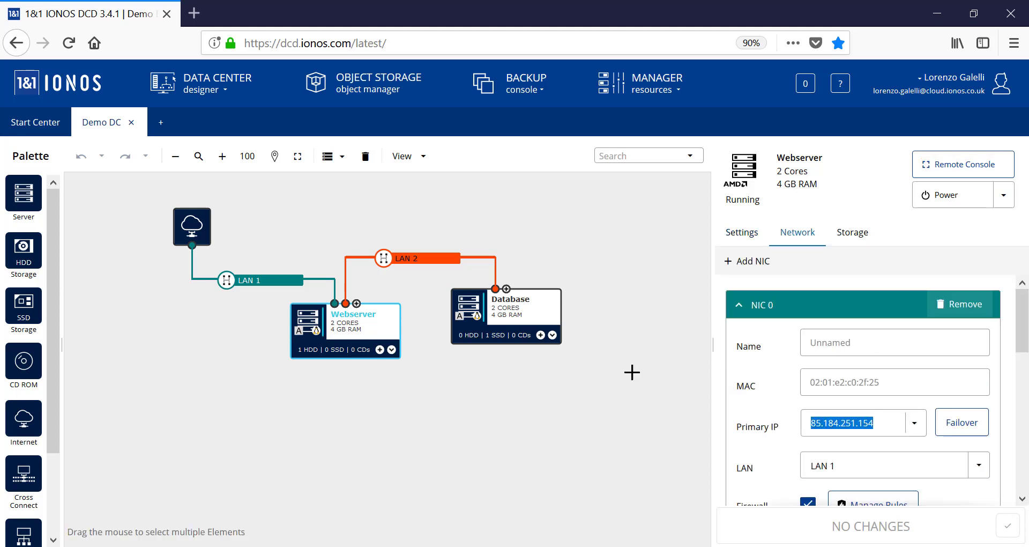